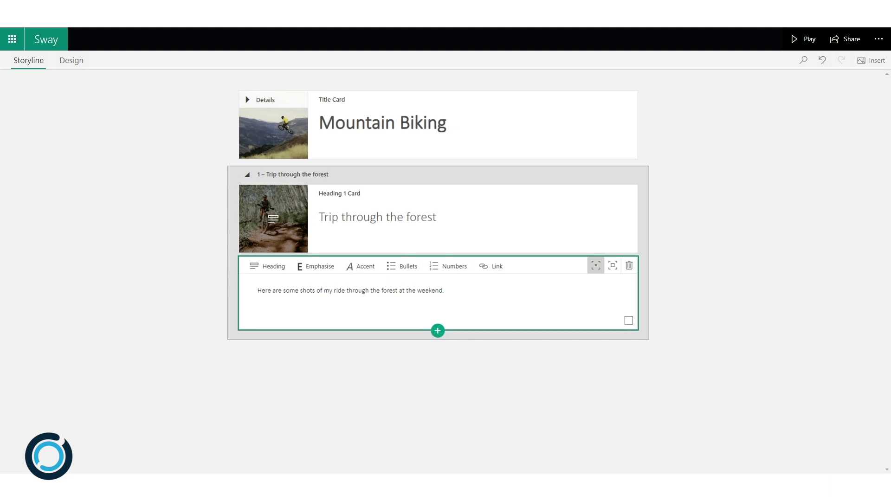
Add a Heading 1 card below the forest text that reads 'My fave rider'
{"action": "left_click", "coordinate": [438, 330]}
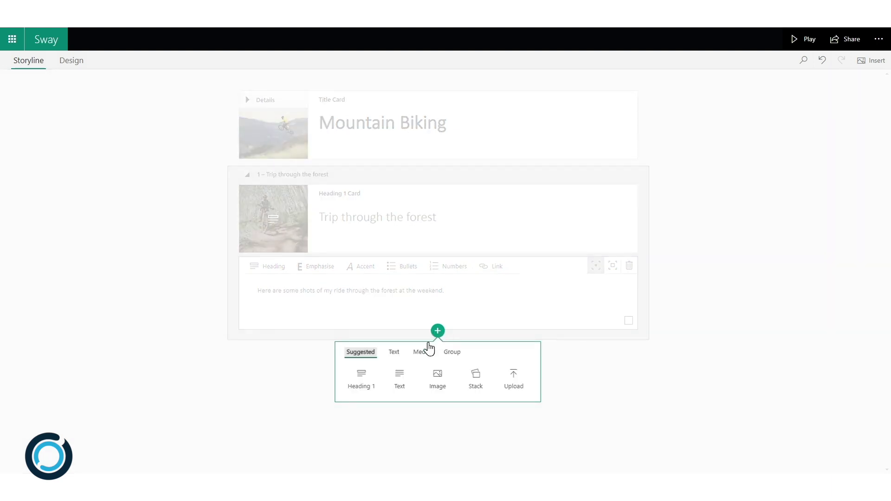
{"action": "left_click", "coordinate": [364, 374]}
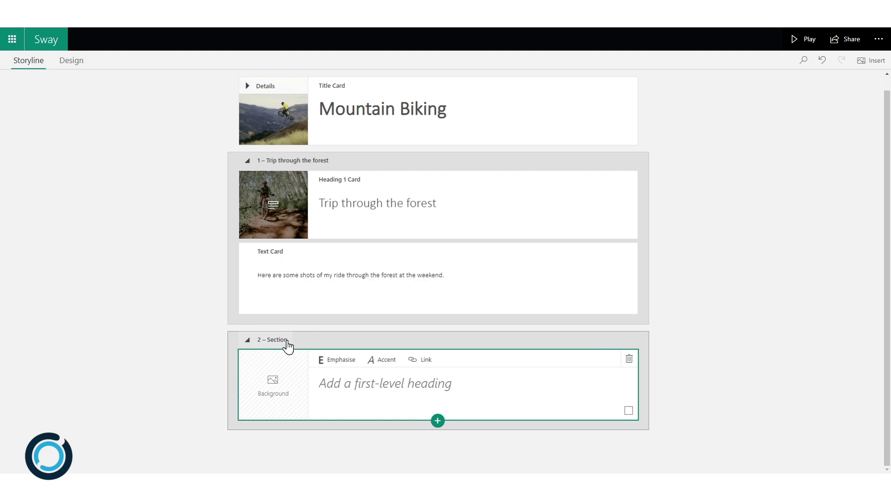
{"action": "left_click", "coordinate": [475, 389]}
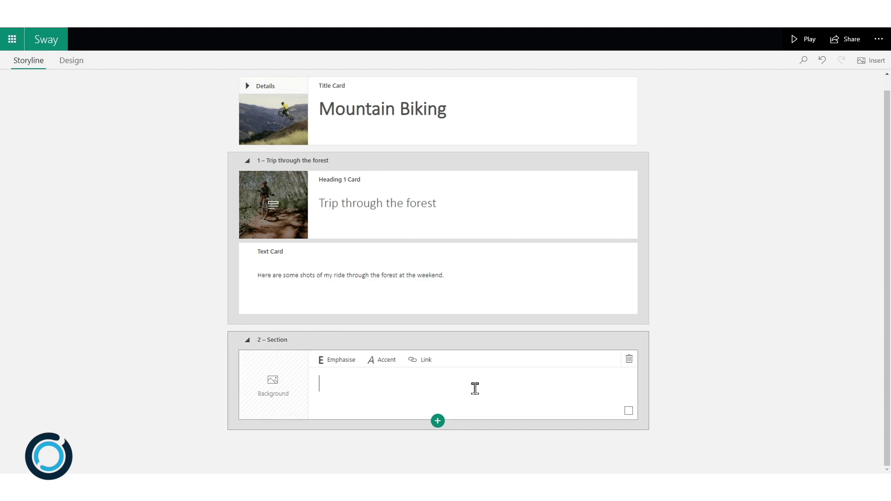
{"action": "type", "text": "My fave ri"}
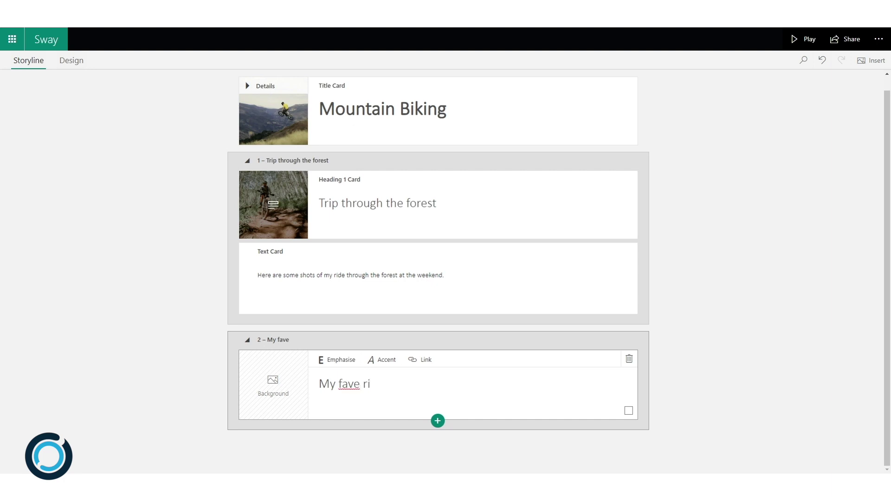
{"action": "type", "text": "der"}
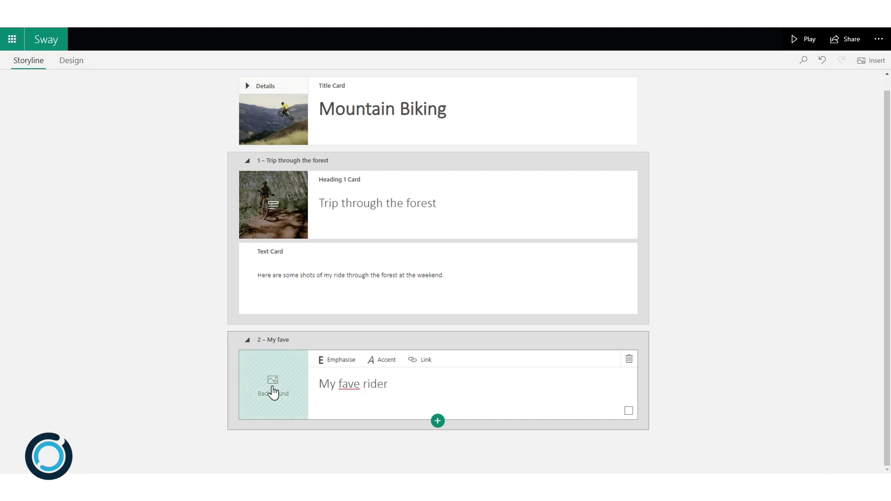
{"action": "left_click", "coordinate": [274, 390]}
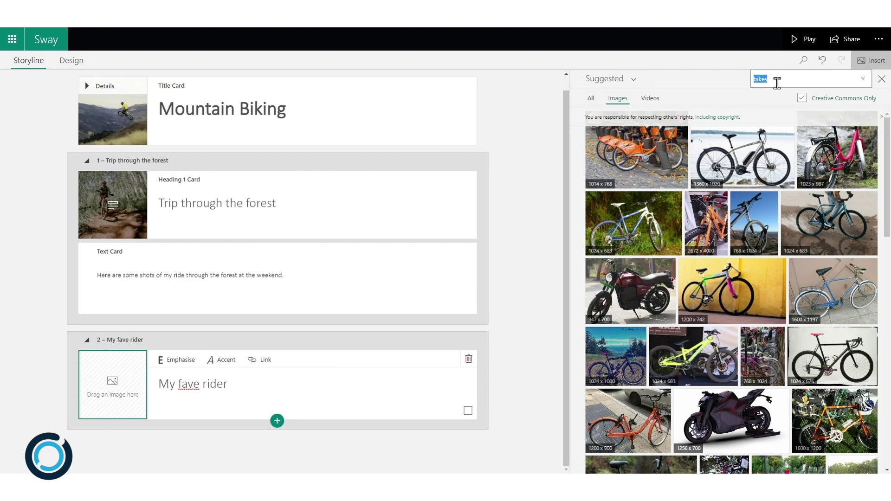
Search web images for the rider's name and drag his photo onto the heading background
{"action": "type", "text": "danny macaskill"}
{"action": "key", "text": "Return"}
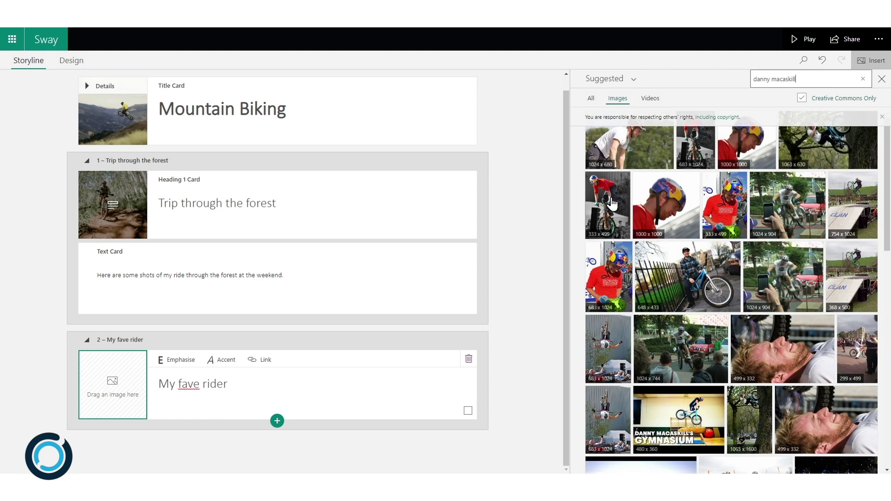
{"action": "left_click_drag", "start_coordinate": [609, 199], "coordinate": [116, 376]}
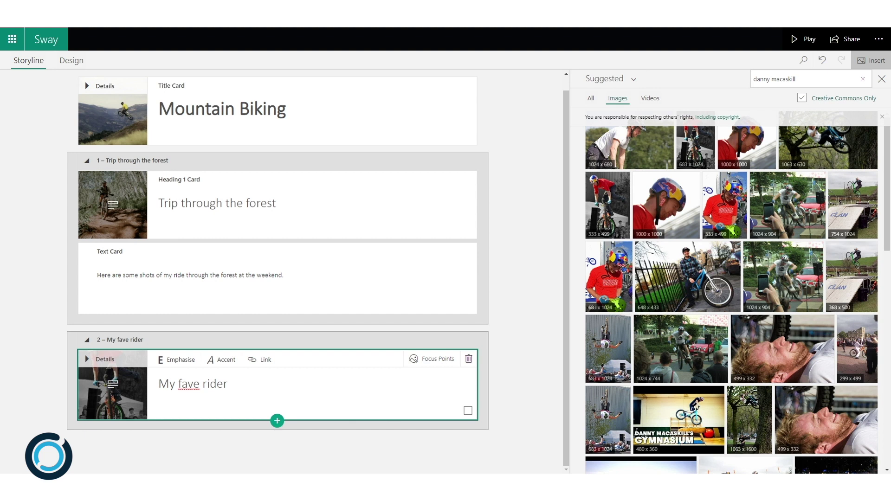
{"action": "left_click", "coordinate": [277, 423]}
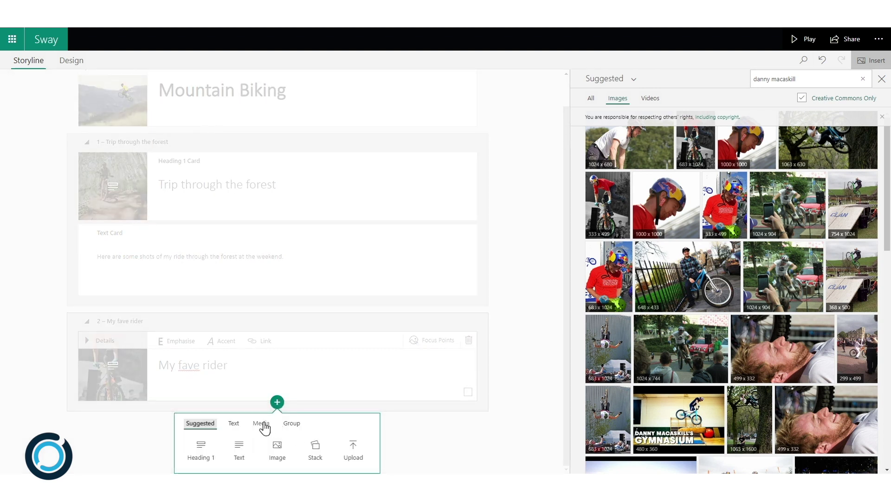
Insert an empty Audio card from the Media options beneath the heading
{"action": "left_click", "coordinate": [261, 424]}
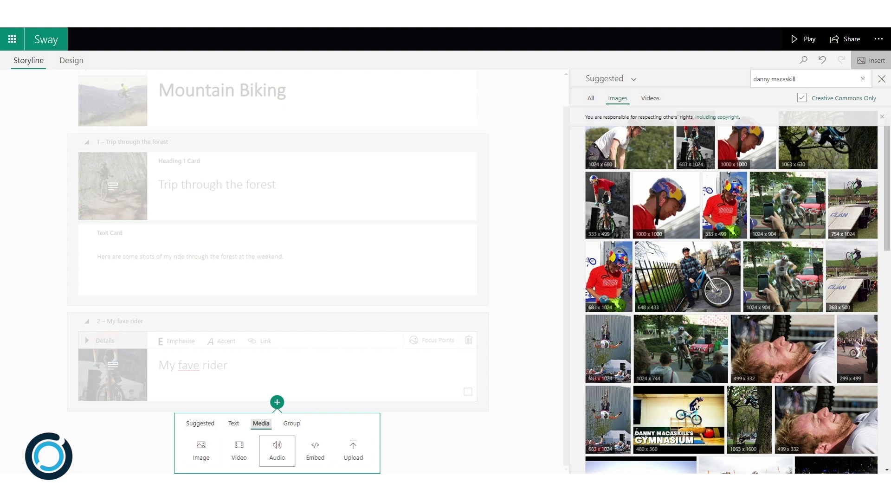
{"action": "left_click", "coordinate": [278, 450]}
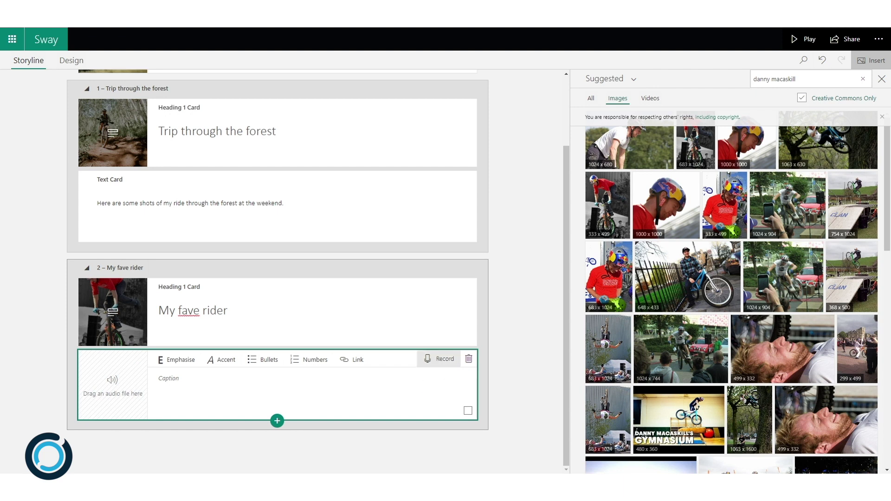
Record a 16-second voice clip and add it to the audio card
{"action": "left_click", "coordinate": [436, 361]}
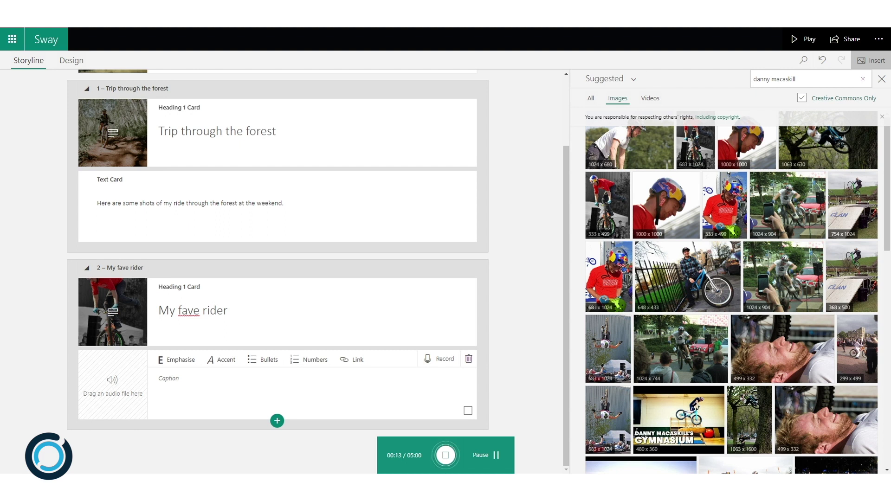
{"action": "left_click", "coordinate": [446, 456]}
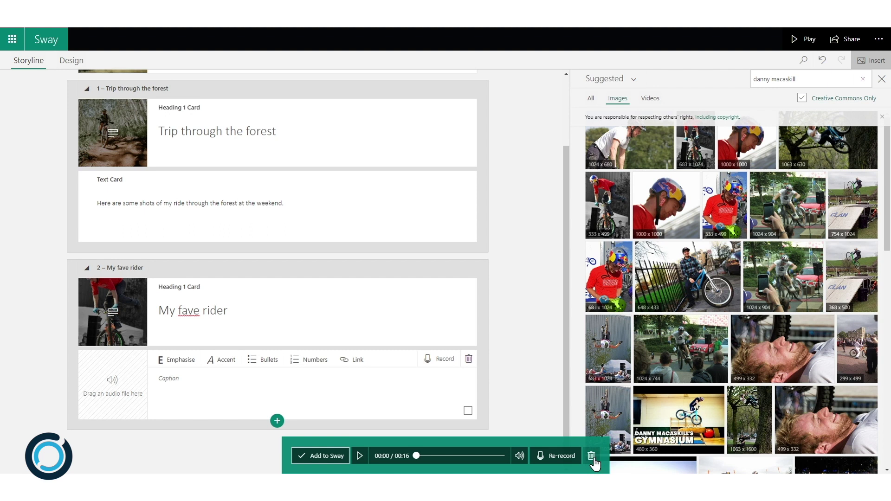
{"action": "left_click", "coordinate": [326, 456]}
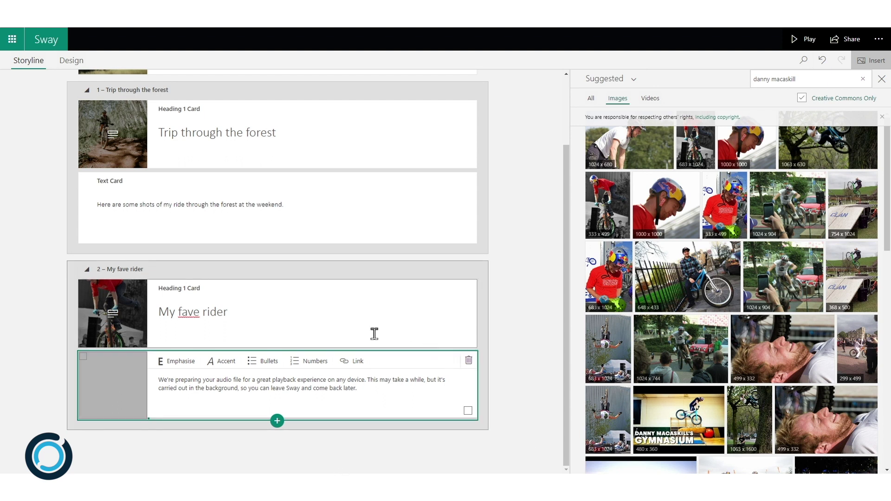
{"action": "left_click", "coordinate": [277, 422]}
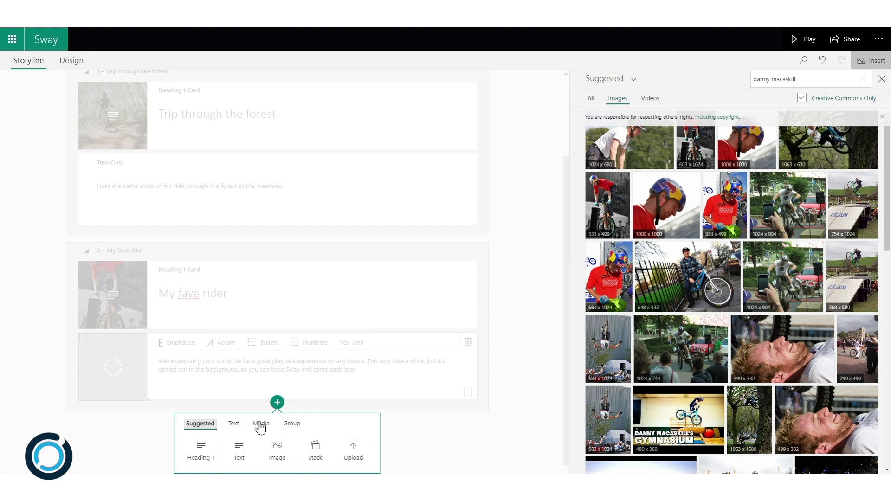
Add a video card holding the first rider video from the Videos search results
{"action": "left_click", "coordinate": [260, 426]}
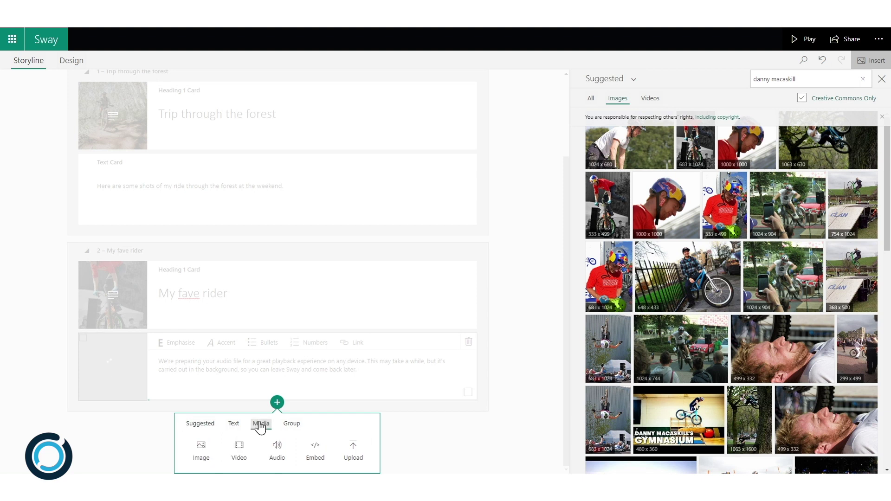
{"action": "left_click", "coordinate": [239, 452]}
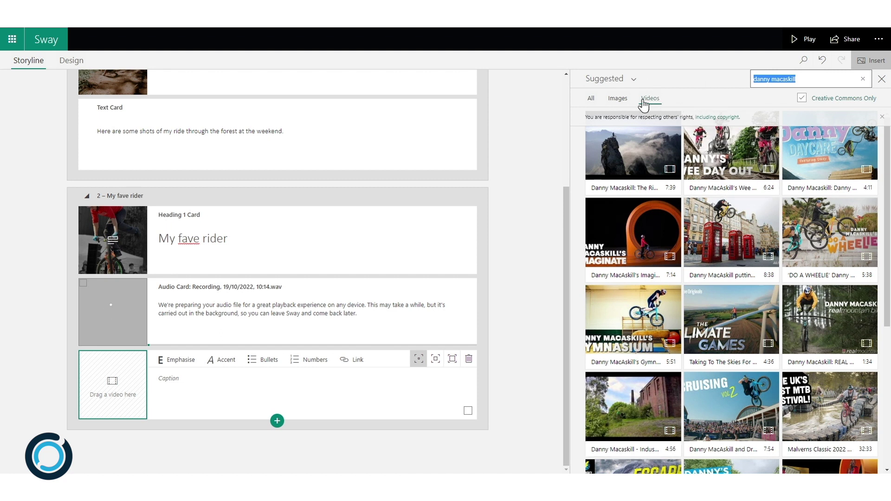
{"action": "left_click", "coordinate": [643, 159]}
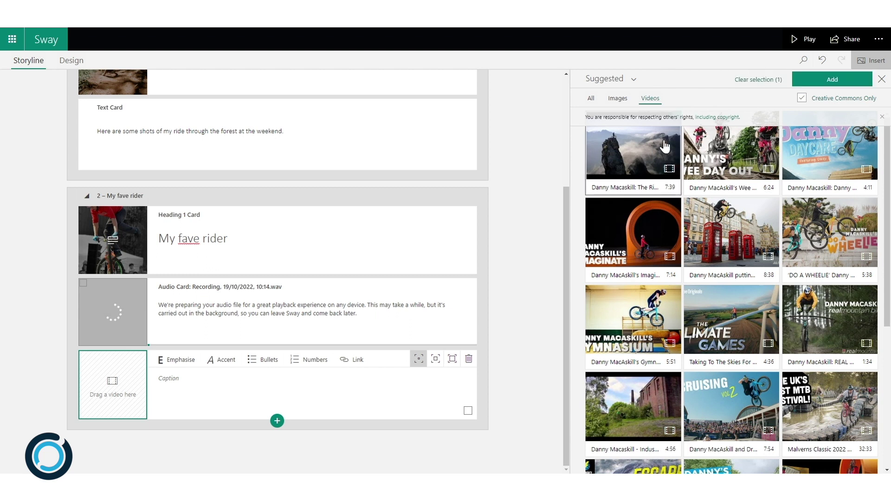
{"action": "left_click", "coordinate": [838, 81]}
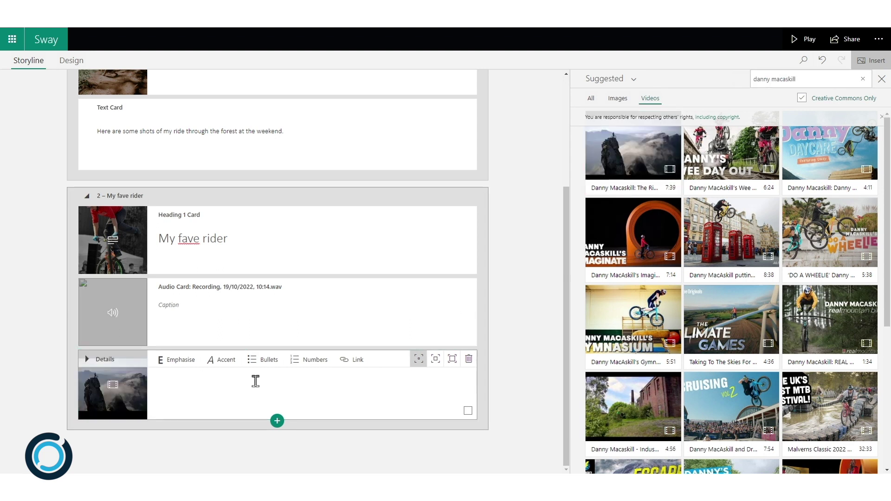
Caption the video 'This video is very cool.' and set its emphasis to the strongest level
{"action": "left_click", "coordinate": [255, 381]}
{"action": "type", "text": "This video is very cool."}
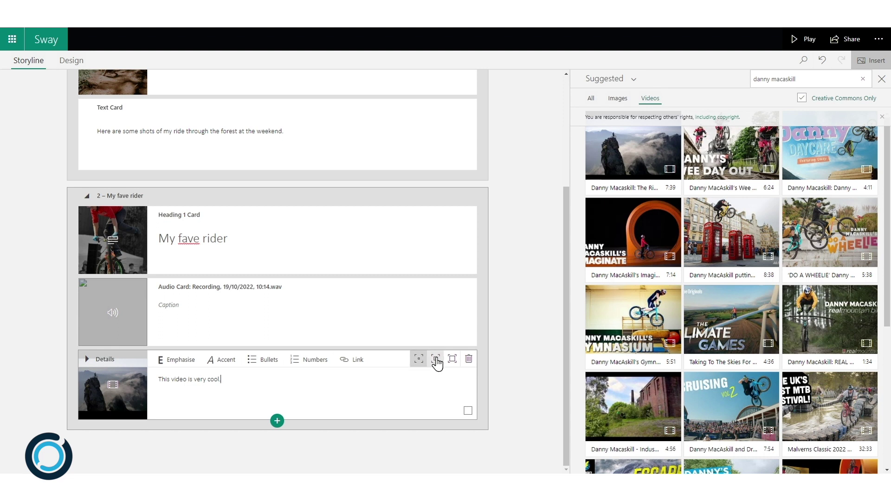
{"action": "left_click", "coordinate": [436, 361]}
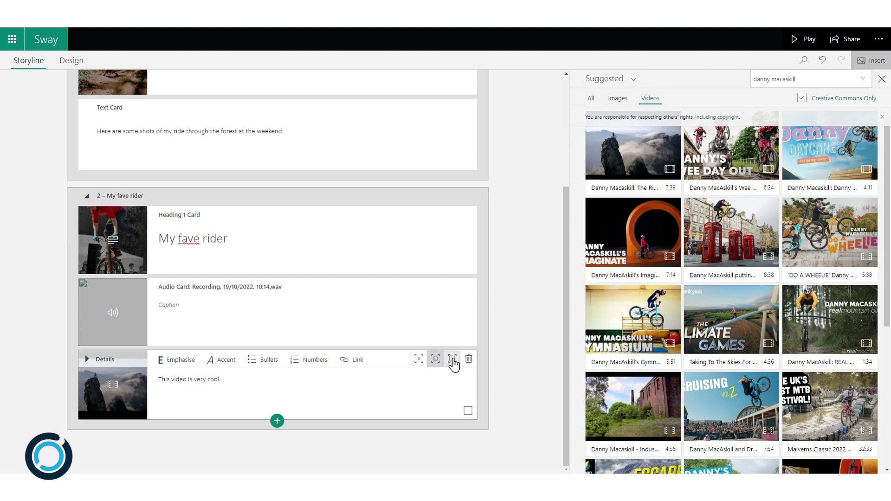
{"action": "left_click", "coordinate": [453, 362]}
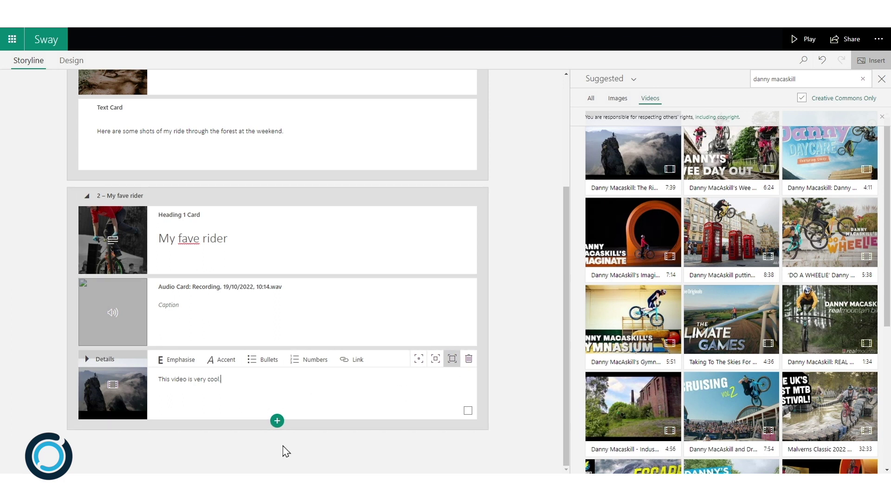
{"action": "left_click", "coordinate": [278, 422]}
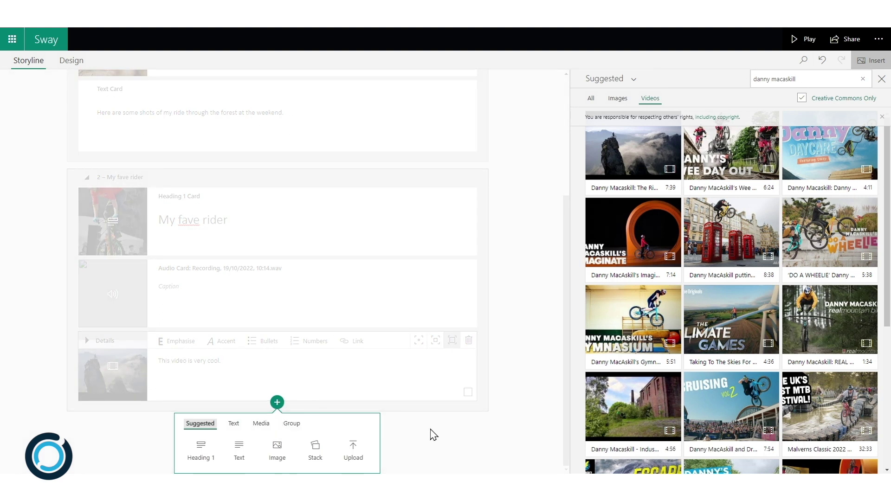
Add three image cards with the helmet close-up, rider-by-fence and mid-air jump photos
{"action": "left_click", "coordinate": [263, 427]}
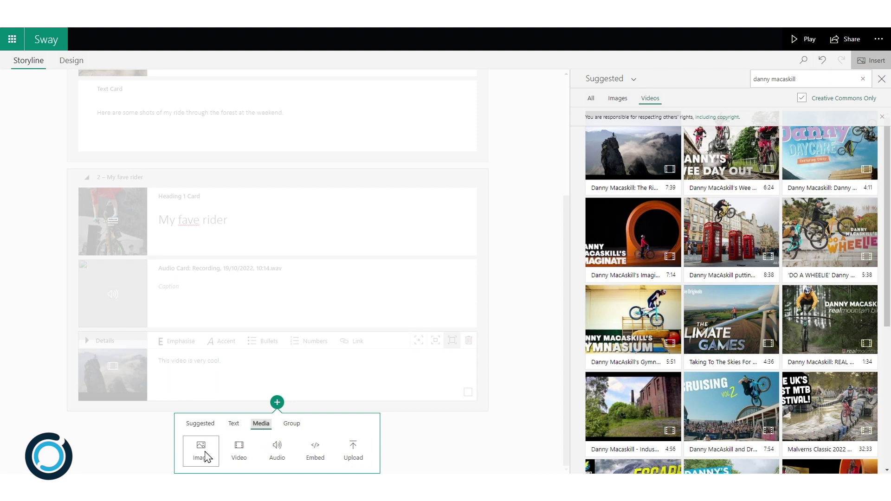
{"action": "left_click", "coordinate": [202, 453]}
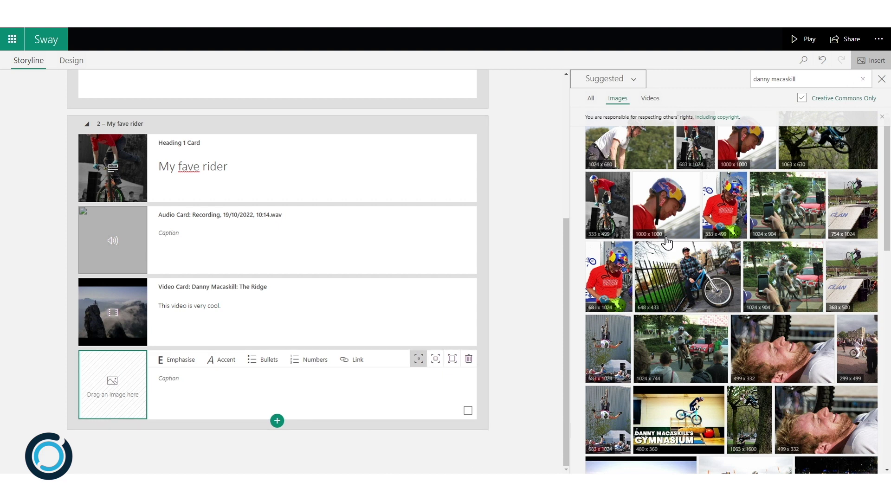
{"action": "left_click_drag", "start_coordinate": [667, 218], "coordinate": [111, 381]}
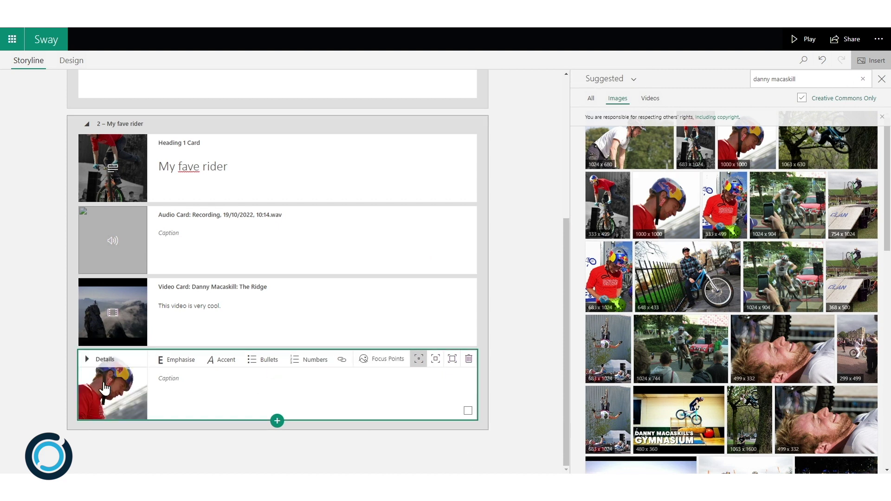
{"action": "left_click", "coordinate": [277, 421]}
{"action": "left_click", "coordinate": [282, 459]}
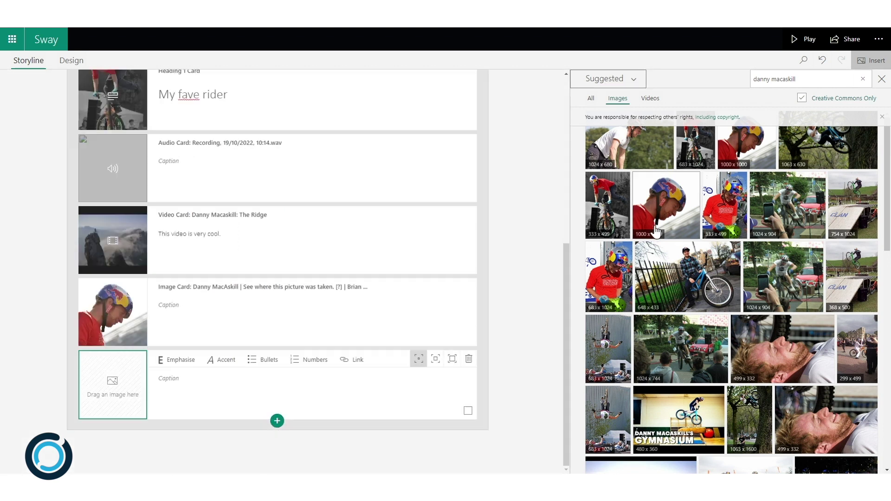
{"action": "left_click_drag", "start_coordinate": [681, 289], "coordinate": [125, 400]}
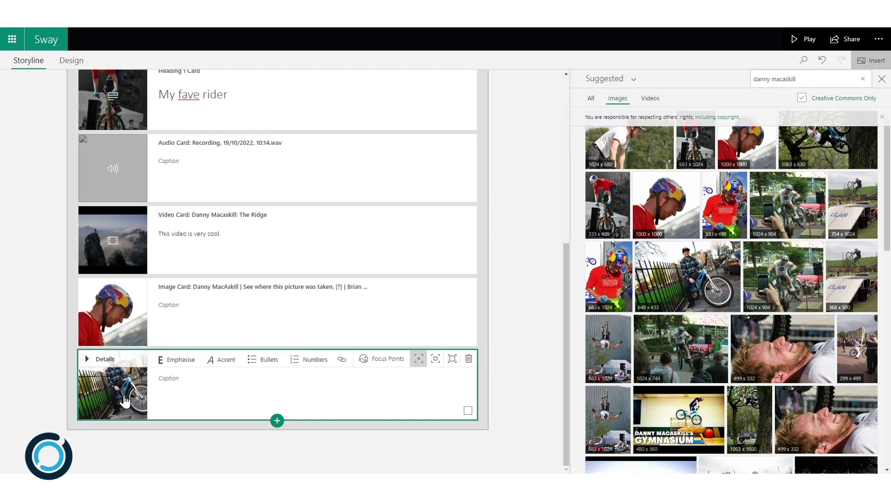
{"action": "left_click", "coordinate": [277, 422]}
{"action": "left_click", "coordinate": [616, 353]}
{"action": "left_click", "coordinate": [616, 353]}
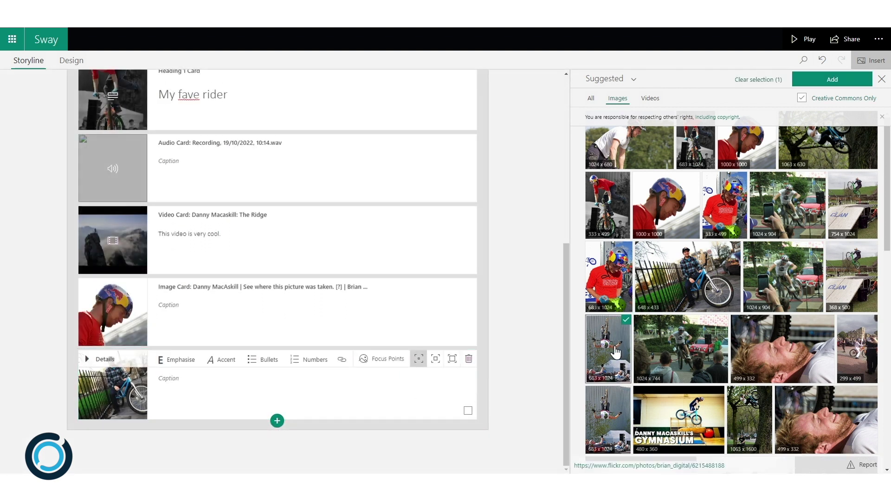
{"action": "left_click", "coordinate": [277, 421]}
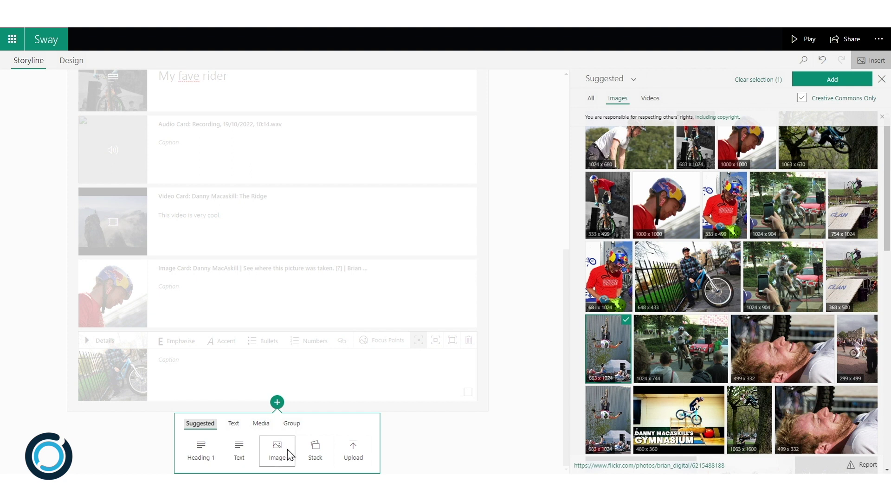
{"action": "left_click", "coordinate": [281, 455]}
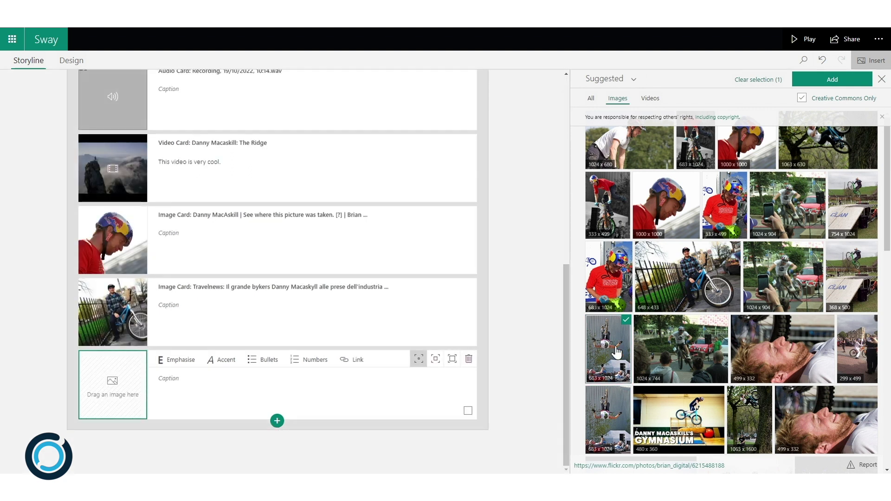
{"action": "left_click_drag", "start_coordinate": [617, 353], "coordinate": [362, 381]}
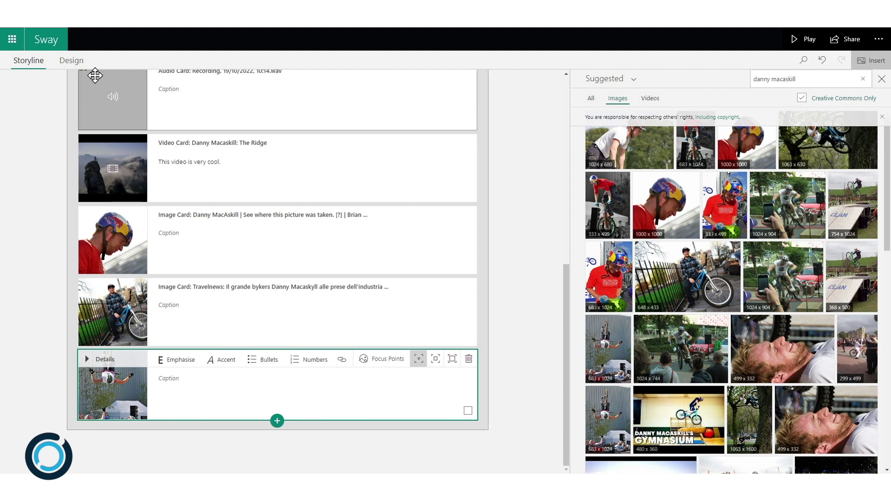
Review the vertical design preview, then switch the Sway layout to Slides
{"action": "left_click", "coordinate": [72, 61]}
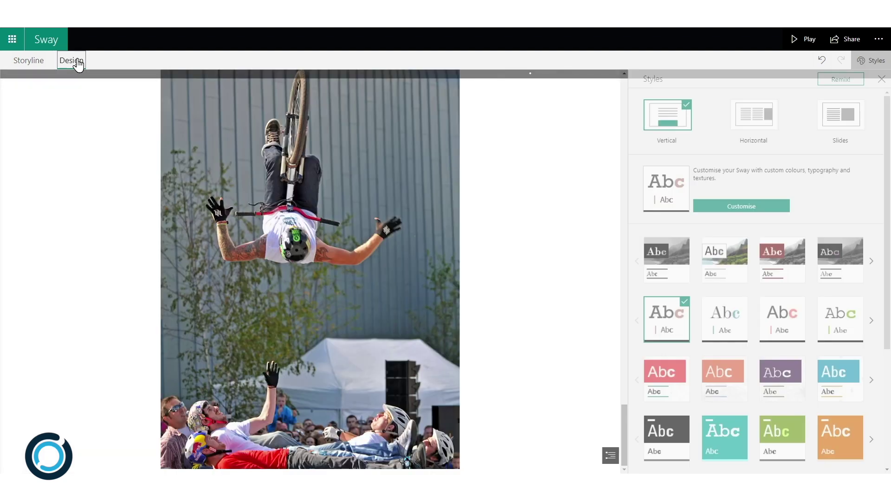
{"action": "scroll", "coordinate": [498, 208], "scroll_direction": "up", "scroll_amount": 15}
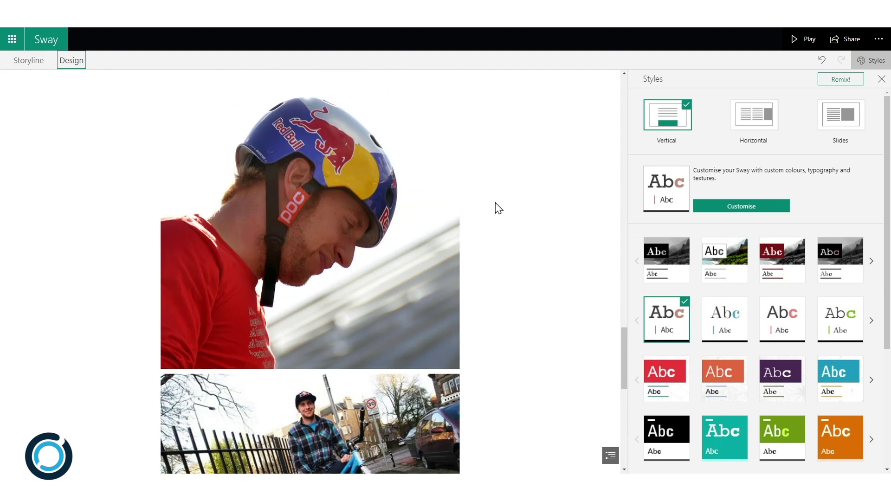
{"action": "scroll", "coordinate": [494, 201], "scroll_direction": "up", "scroll_amount": 12}
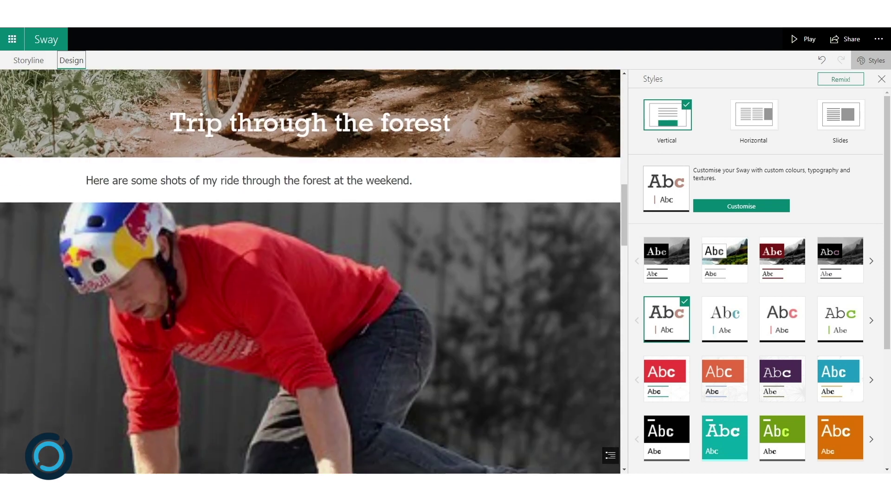
{"action": "scroll", "coordinate": [494, 201], "scroll_direction": "up", "scroll_amount": 8}
{"action": "scroll", "coordinate": [494, 200], "scroll_direction": "down", "scroll_amount": 7}
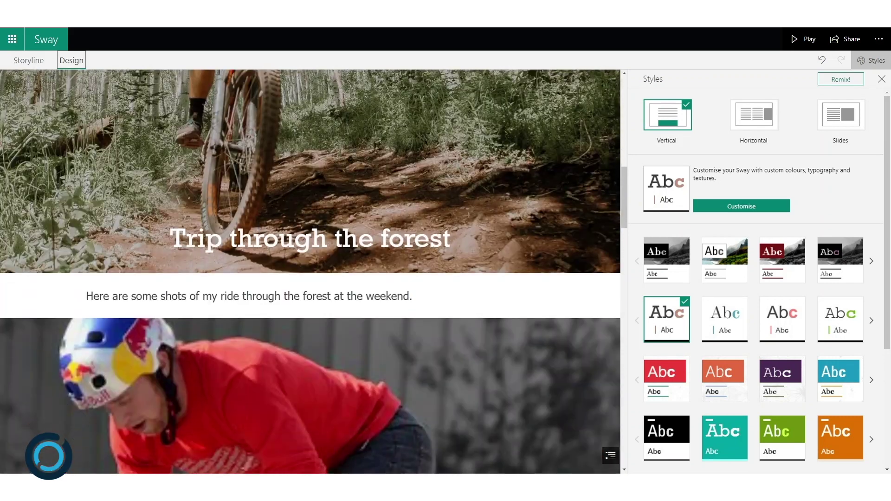
{"action": "scroll", "coordinate": [311, 272], "scroll_direction": "down", "scroll_amount": 8}
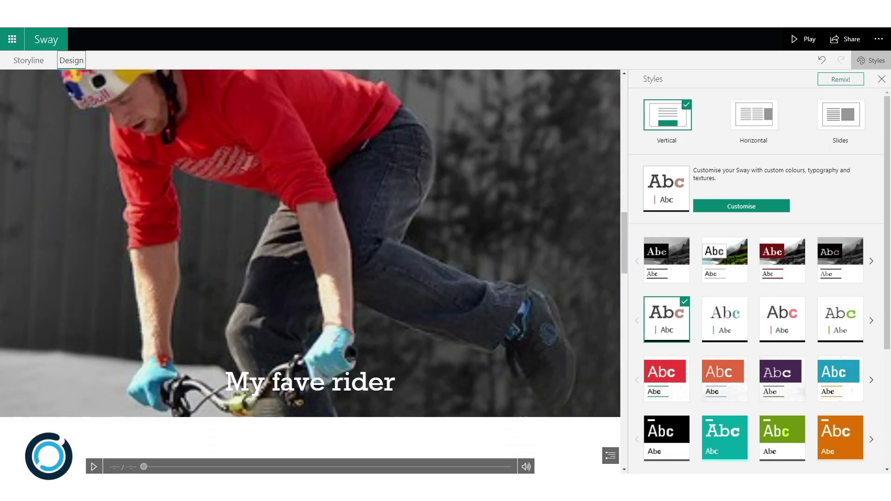
{"action": "scroll", "coordinate": [311, 272], "scroll_direction": "up", "scroll_amount": 2}
{"action": "scroll", "coordinate": [311, 273], "scroll_direction": "down", "scroll_amount": 2}
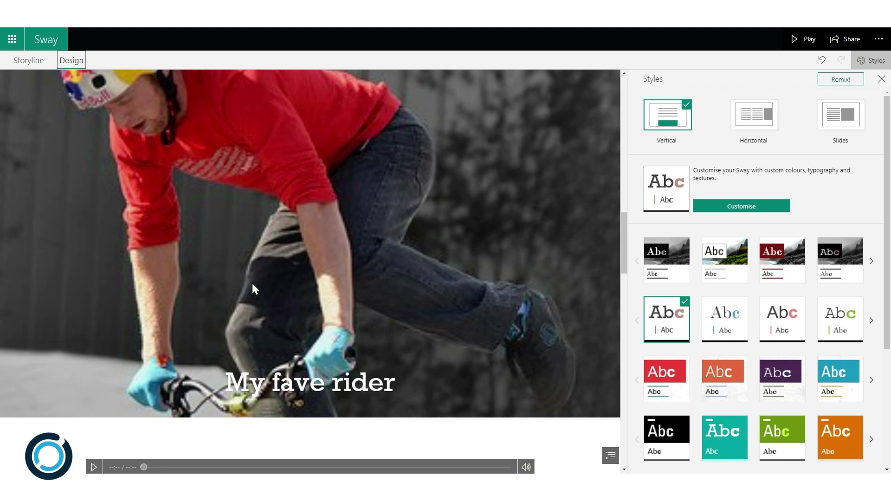
{"action": "scroll", "coordinate": [252, 284], "scroll_direction": "down", "scroll_amount": 5}
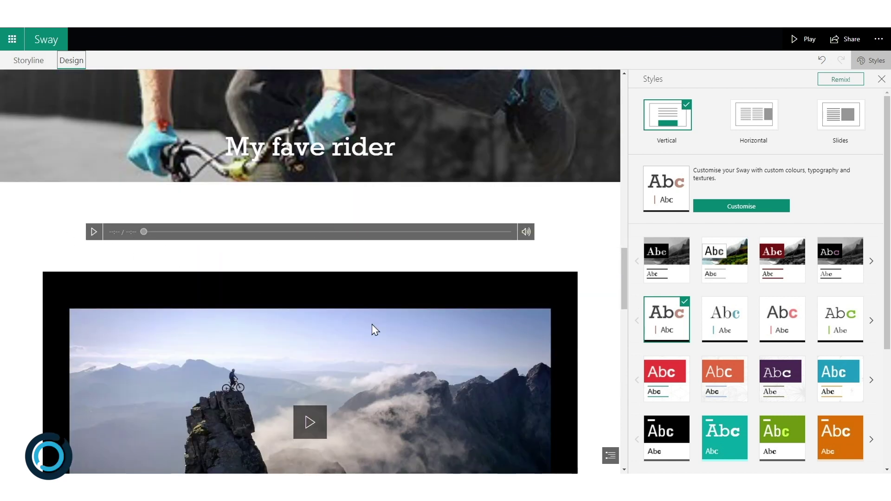
{"action": "scroll", "coordinate": [372, 324], "scroll_direction": "down", "scroll_amount": 5}
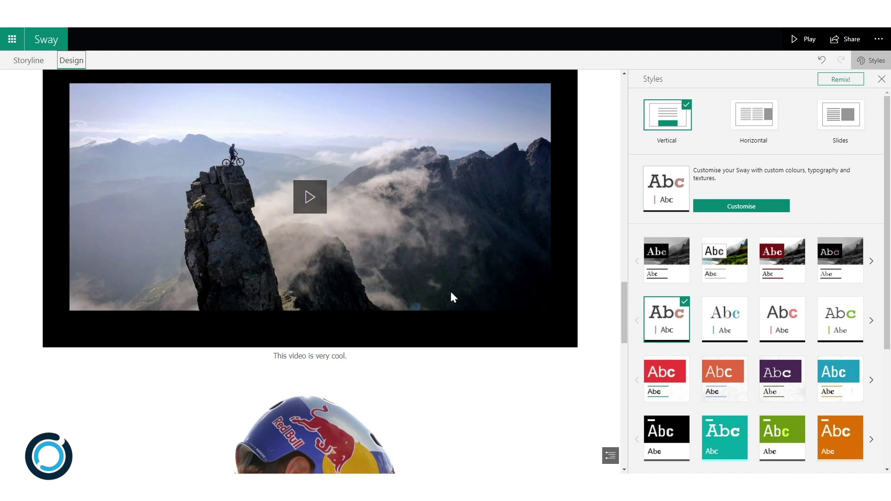
{"action": "scroll", "coordinate": [514, 270], "scroll_direction": "up", "scroll_amount": 1}
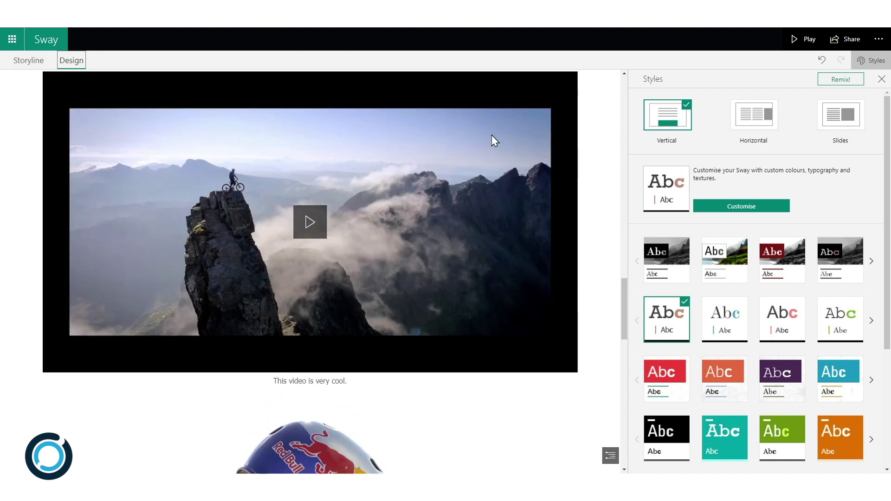
{"action": "scroll", "coordinate": [408, 332], "scroll_direction": "down", "scroll_amount": 8}
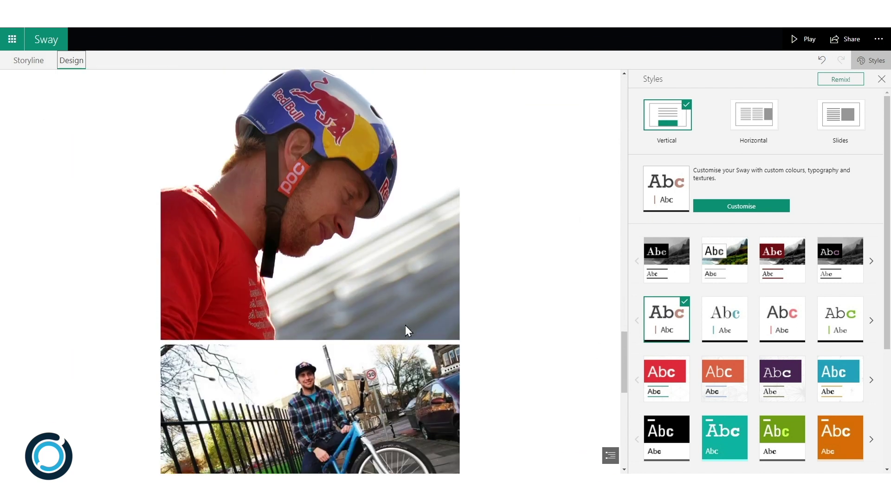
{"action": "scroll", "coordinate": [327, 184], "scroll_direction": "down", "scroll_amount": 12}
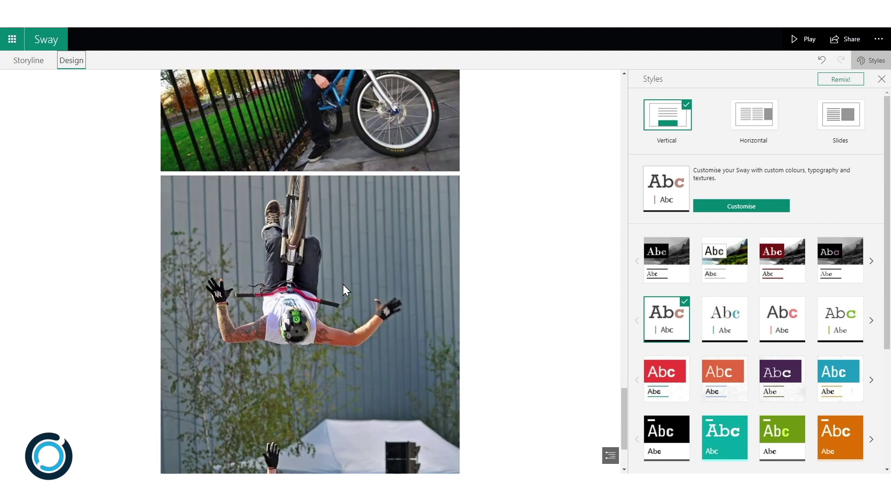
{"action": "scroll", "coordinate": [343, 302], "scroll_direction": "up", "scroll_amount": 3}
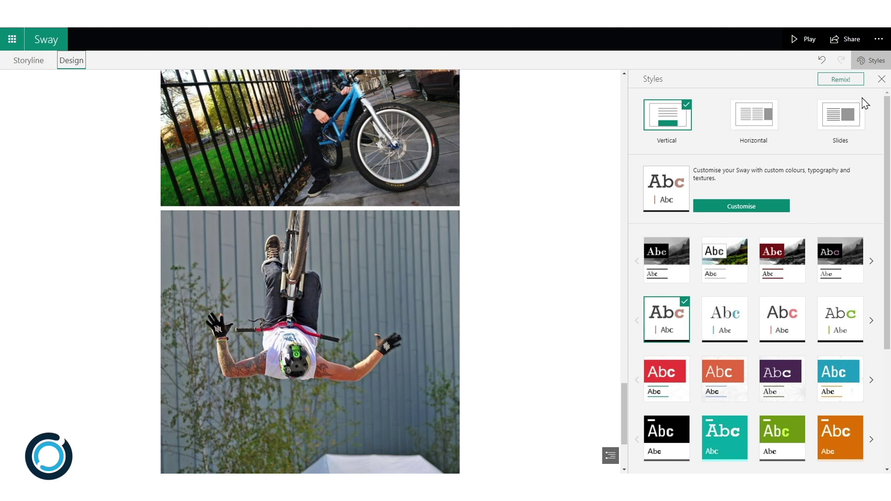
{"action": "left_click", "coordinate": [847, 121]}
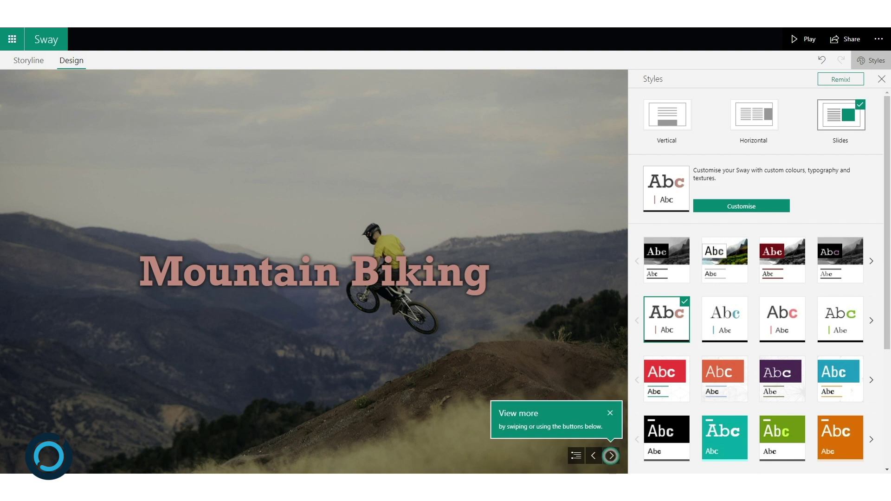
Page forward through every slide, from the forest trip to the crowd-of-riders photo
{"action": "left_click", "coordinate": [611, 456]}
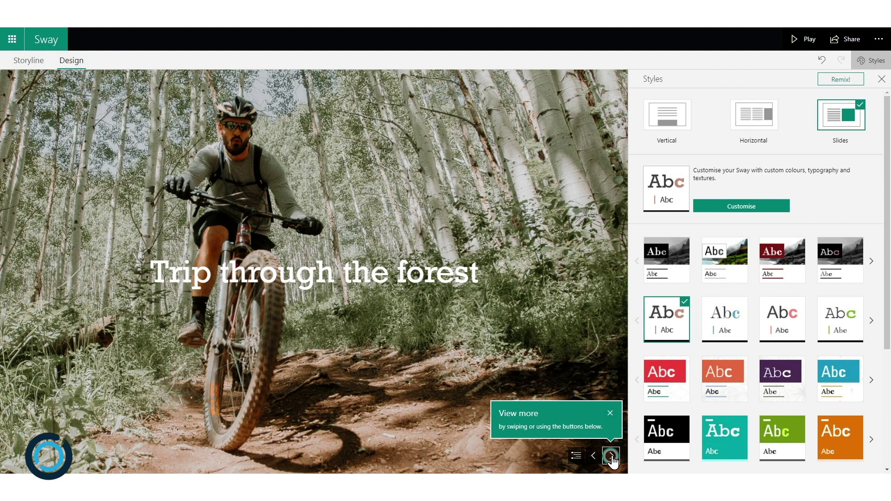
{"action": "left_click", "coordinate": [611, 456]}
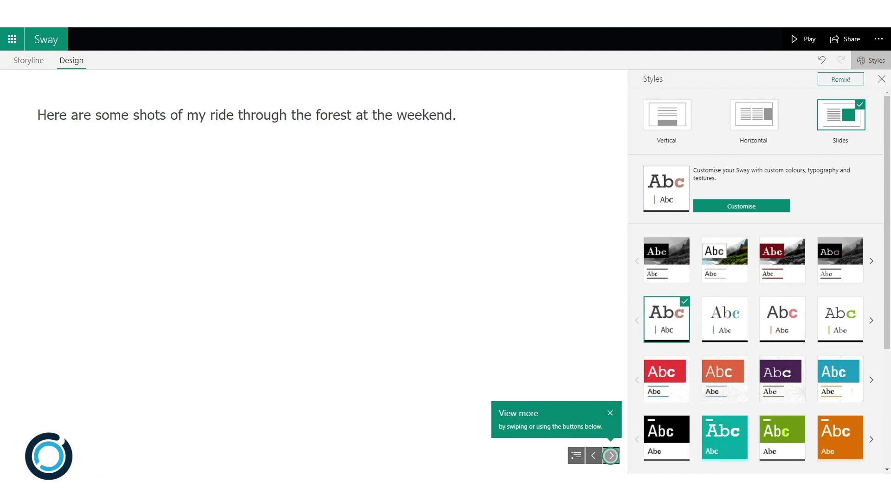
{"action": "left_click", "coordinate": [611, 456]}
{"action": "left_click", "coordinate": [611, 456]}
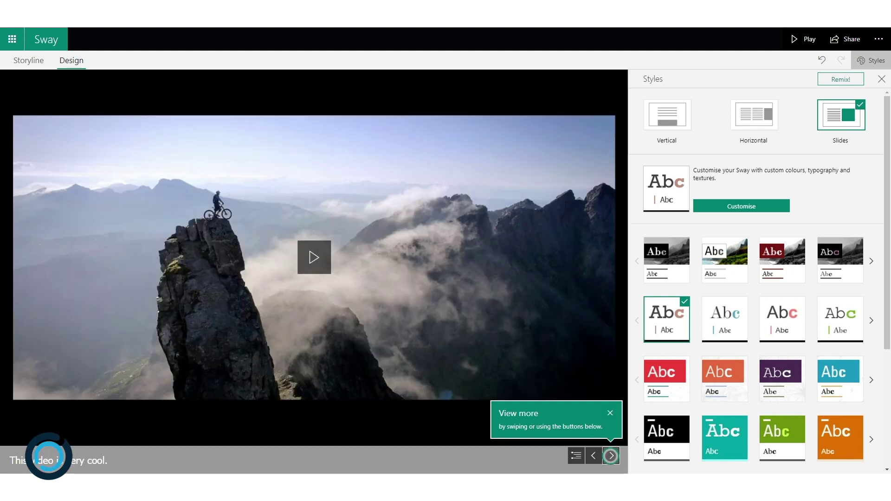
{"action": "left_click", "coordinate": [611, 456]}
{"action": "left_click", "coordinate": [611, 456]}
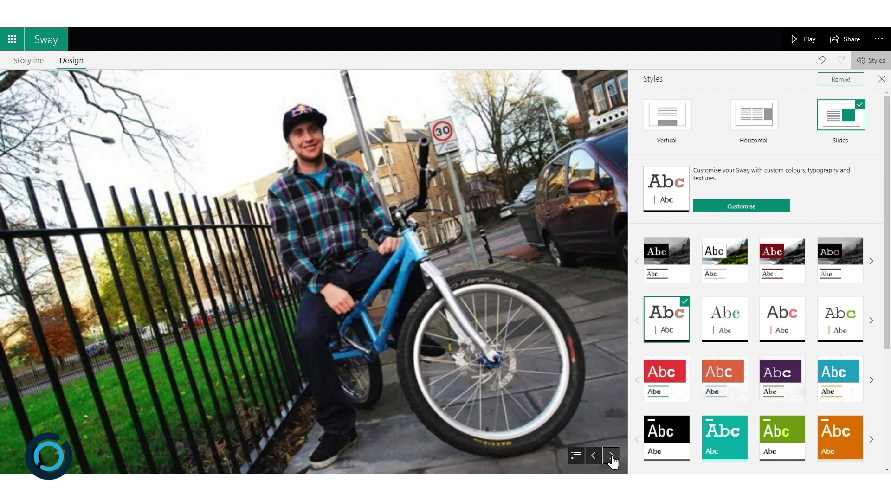
{"action": "left_click", "coordinate": [612, 457]}
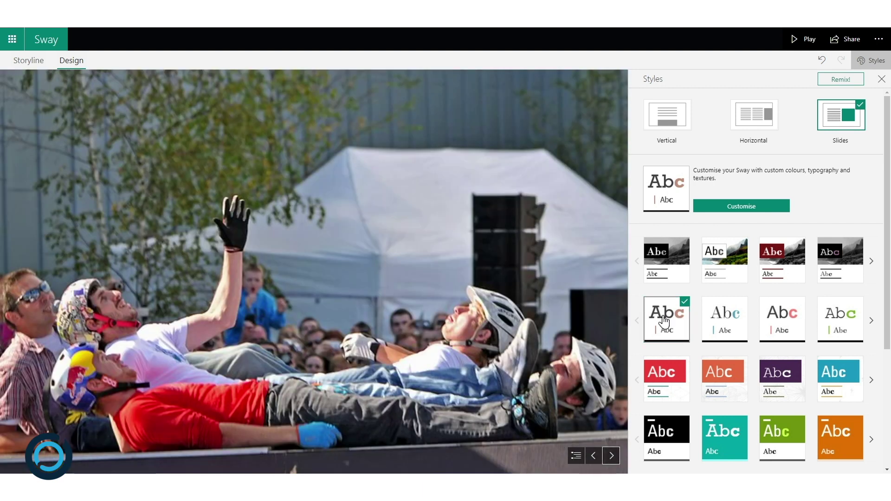
Check the audio card's caption in the Storyline, then go back to the Design preview
{"action": "left_click", "coordinate": [29, 61]}
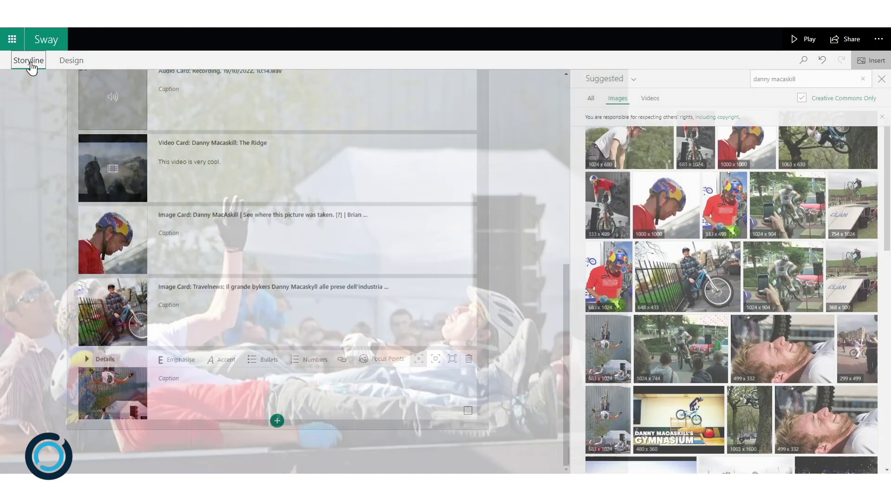
{"action": "scroll", "coordinate": [311, 163], "scroll_direction": "up", "scroll_amount": 3}
{"action": "scroll", "coordinate": [311, 162], "scroll_direction": "up", "scroll_amount": 1}
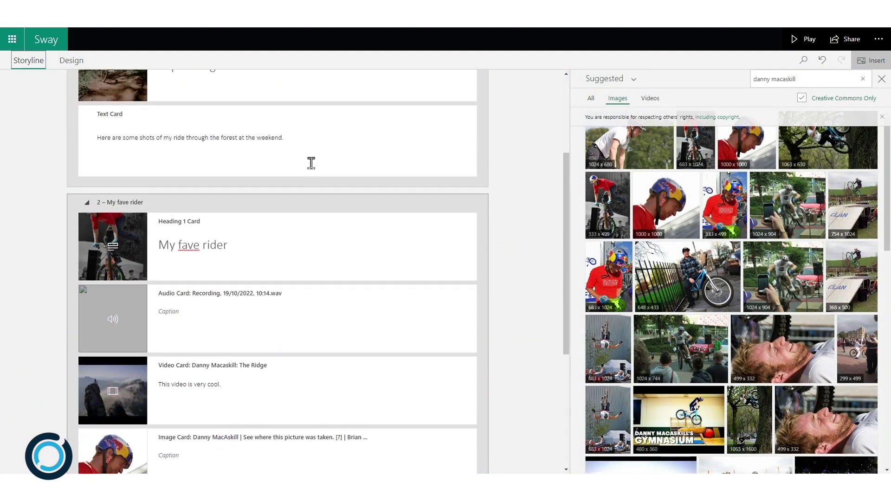
{"action": "left_click", "coordinate": [201, 319]}
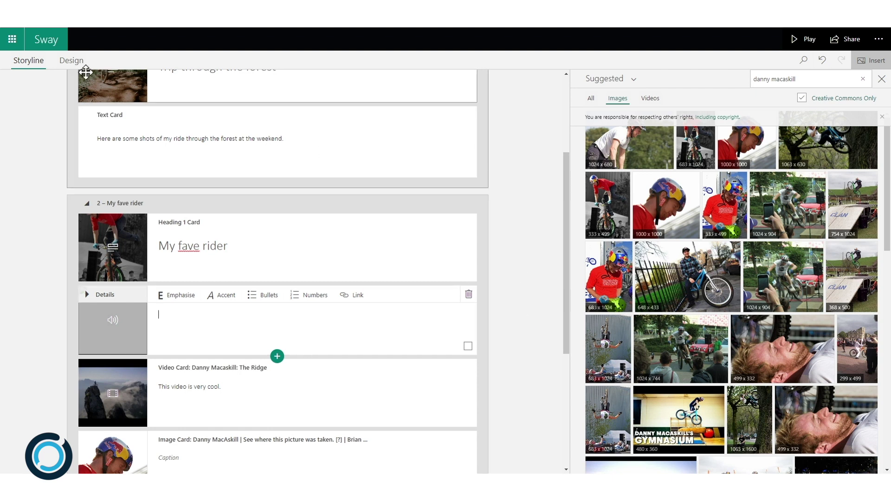
{"action": "left_click", "coordinate": [72, 60]}
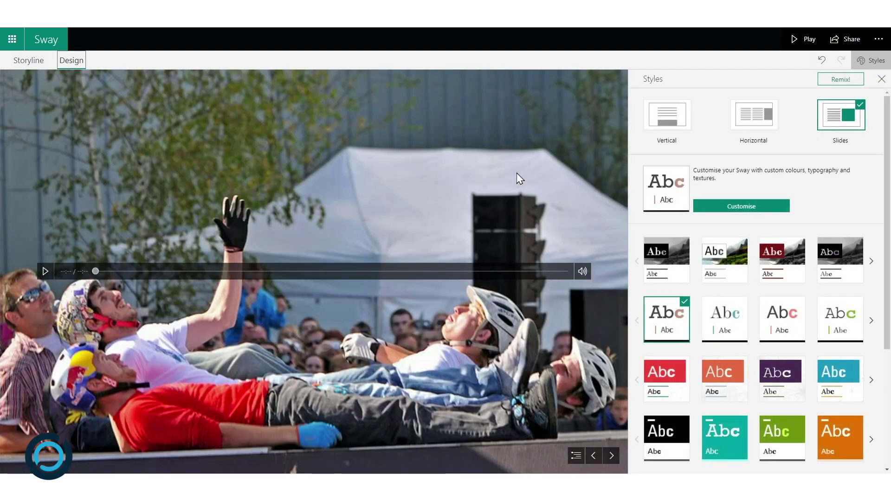
Switch to the Vertical layout and apply the olive style, making the Mountain Biking title yellow on olive backgrounds
{"action": "left_click", "coordinate": [671, 120]}
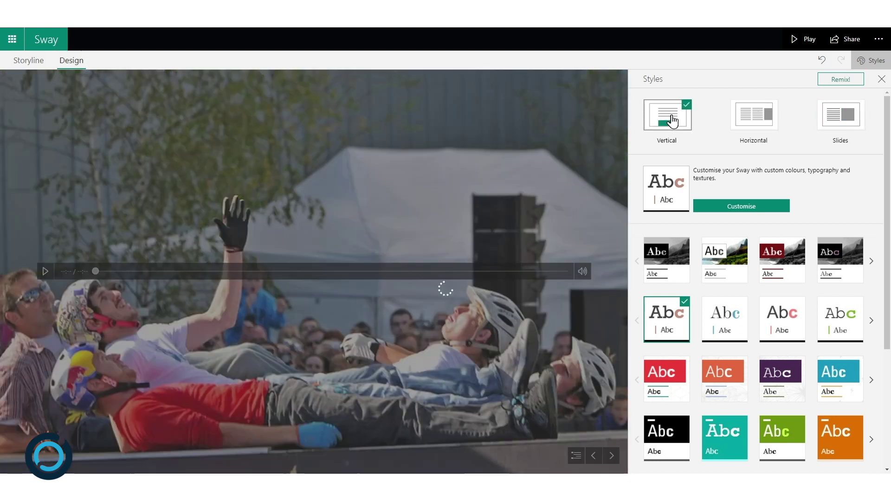
{"action": "scroll", "coordinate": [751, 357], "scroll_direction": "down", "scroll_amount": 5}
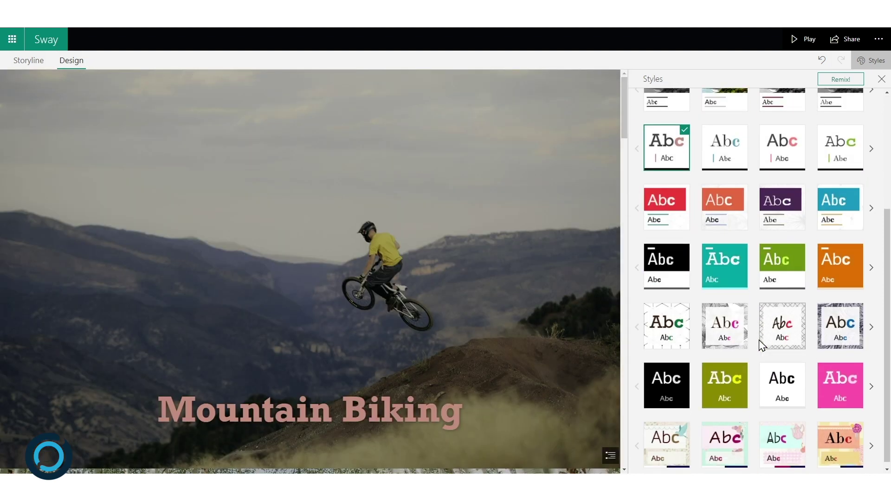
{"action": "left_click", "coordinate": [721, 380]}
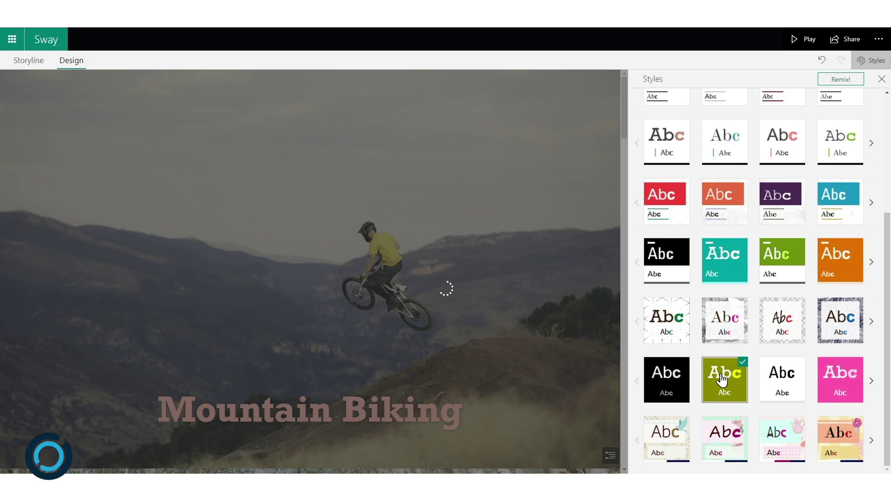
{"action": "scroll", "coordinate": [497, 274], "scroll_direction": "down", "scroll_amount": 6}
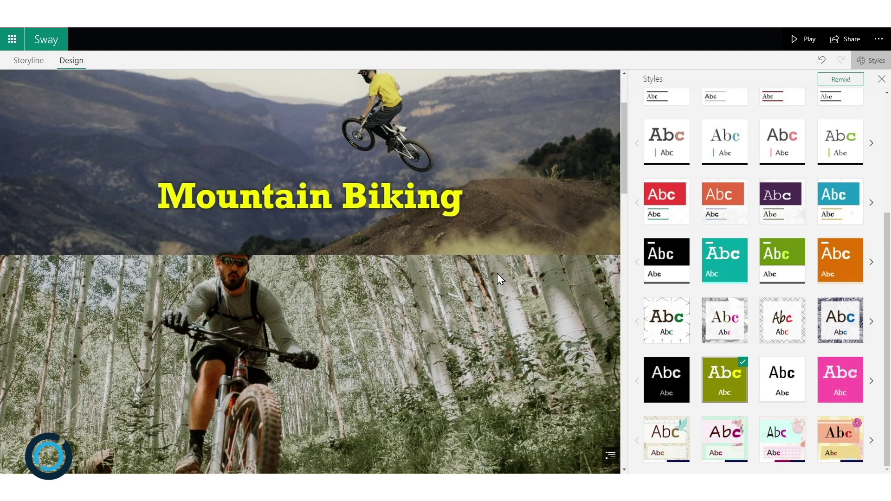
{"action": "scroll", "coordinate": [497, 274], "scroll_direction": "down", "scroll_amount": 10}
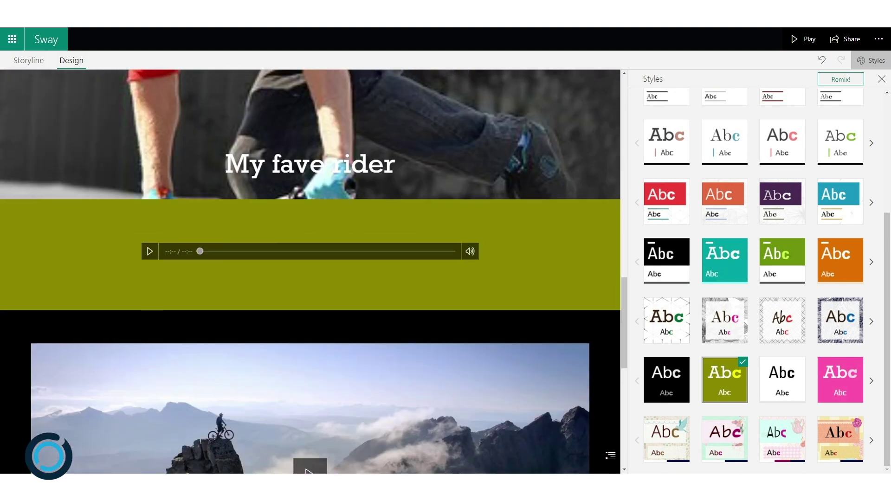
{"action": "scroll", "coordinate": [310, 272], "scroll_direction": "down", "scroll_amount": 3}
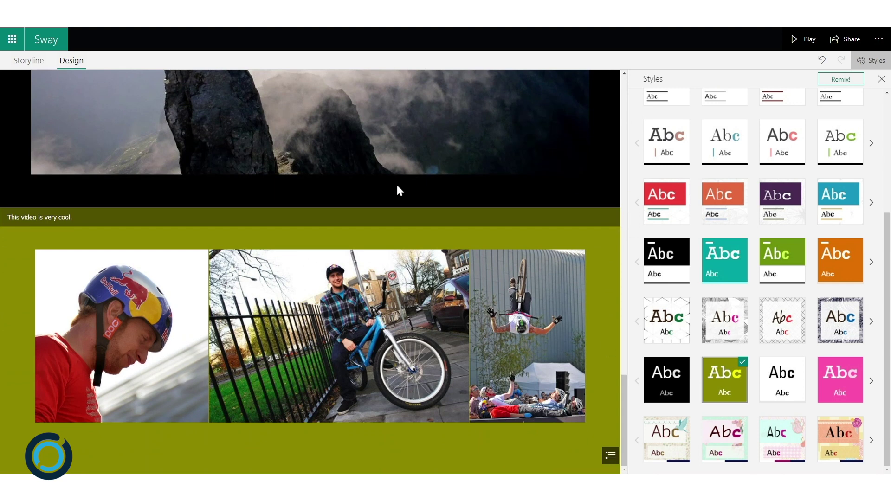
{"action": "scroll", "coordinate": [422, 163], "scroll_direction": "up", "scroll_amount": 10}
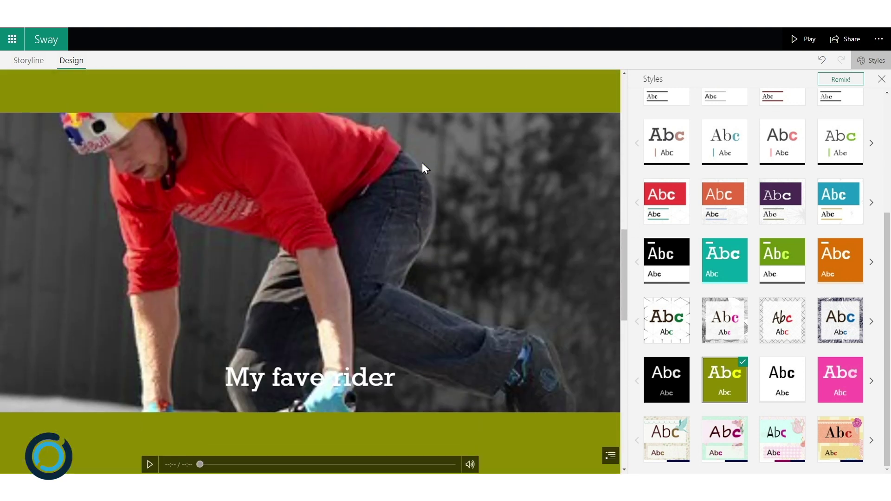
{"action": "scroll", "coordinate": [422, 163], "scroll_direction": "up", "scroll_amount": 10}
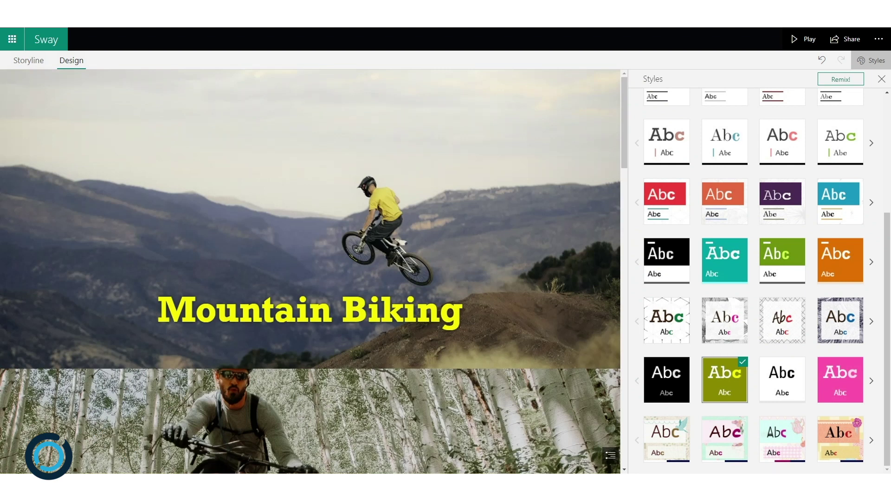